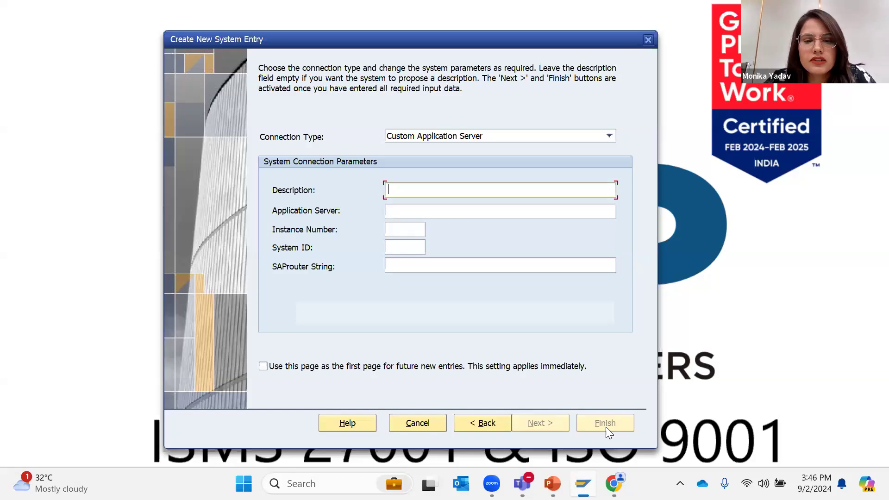
Cancel the new system entry and switch to PowerPoint to present slide 10 about server-side and client-side scripting, then end the show.
click(425, 420)
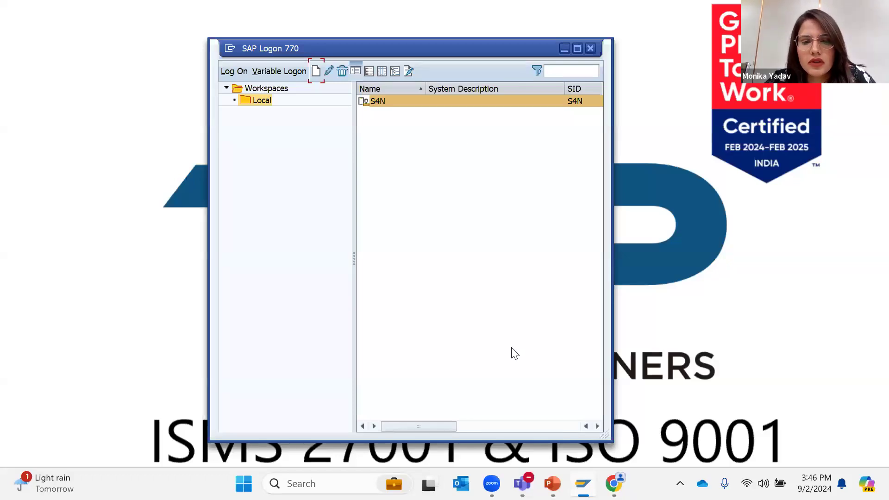
key(alt+Tab)
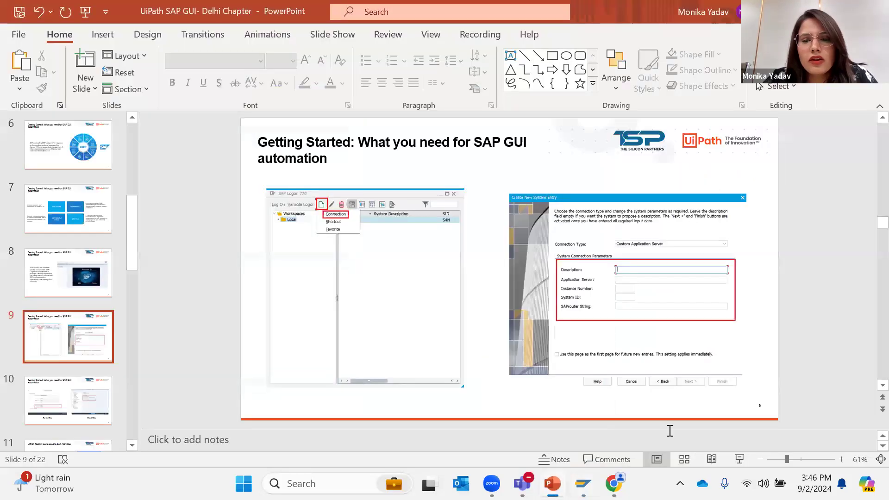
click(739, 460)
key(Right)
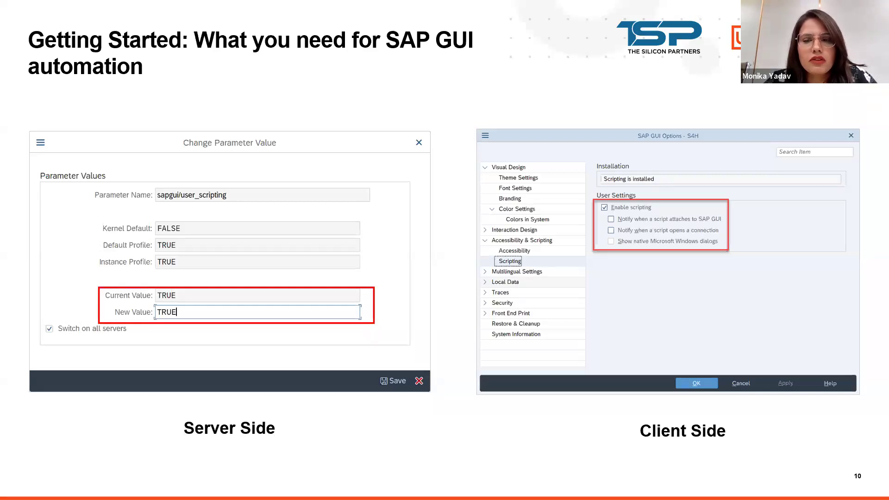
key(Escape)
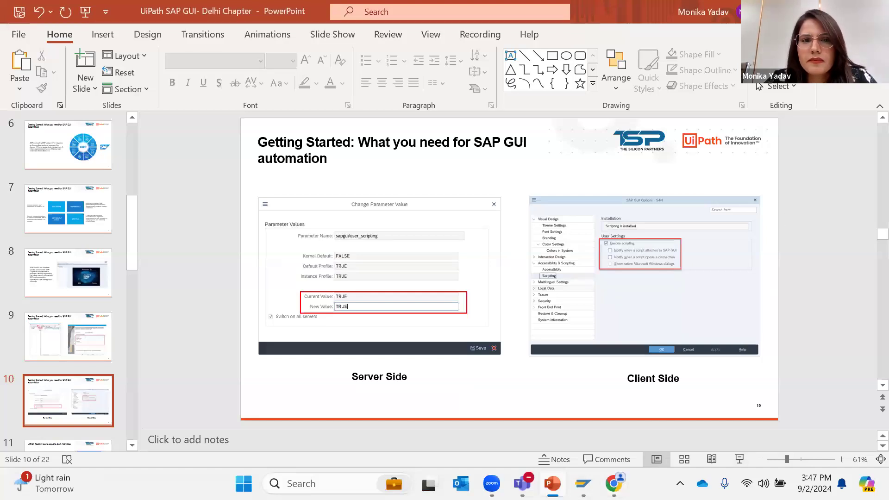
Switch back to SAP Logon and open the Scripting settings under Accessibility & Scripting in the SAP GUI options.
key(alt+Tab)
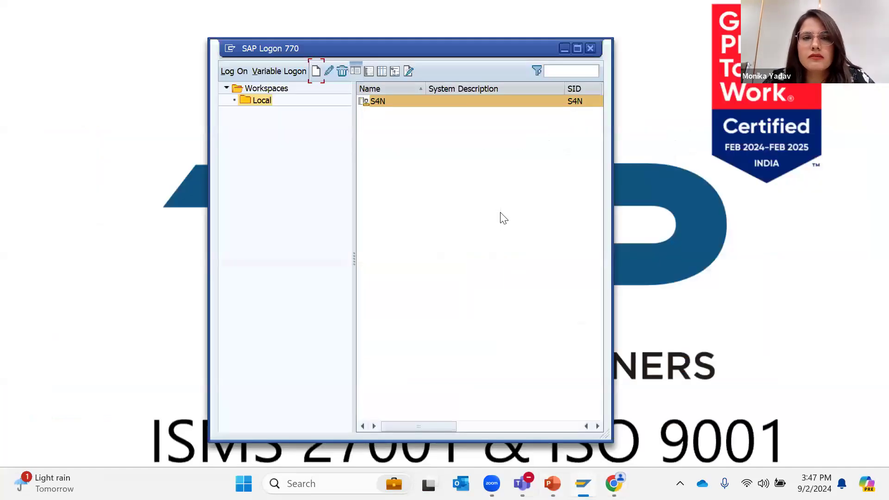
drag(519, 51, 515, 92)
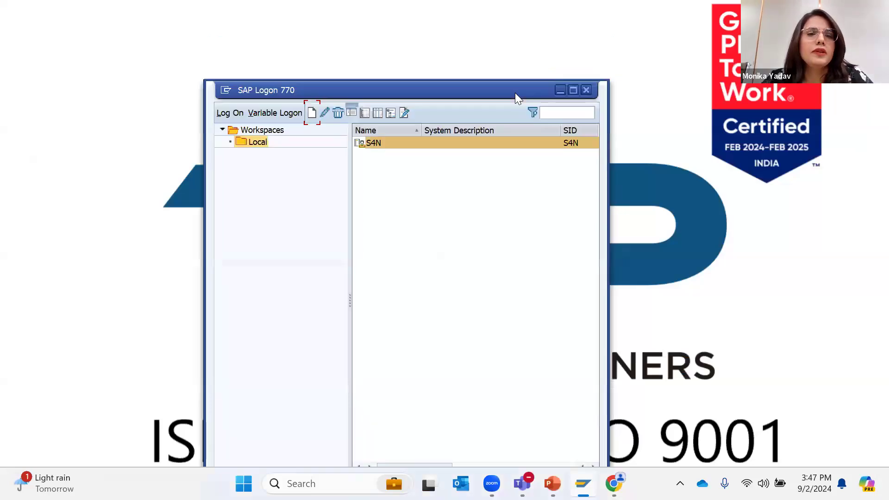
click(226, 90)
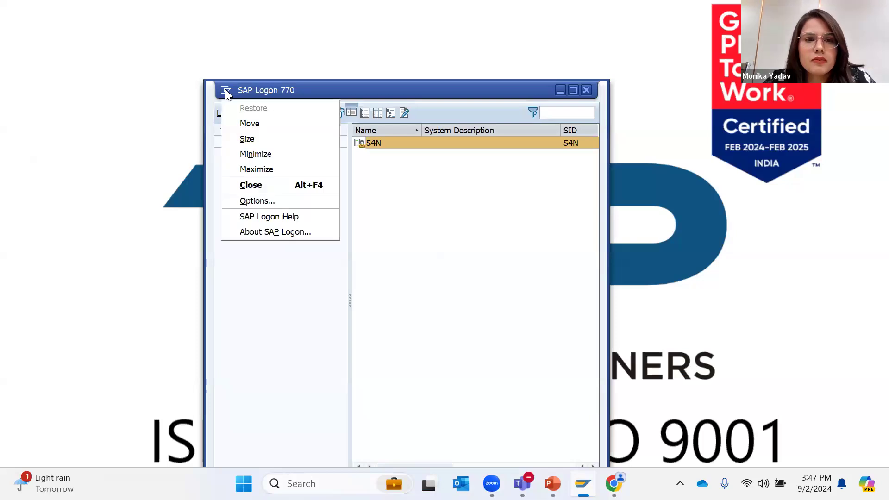
click(255, 202)
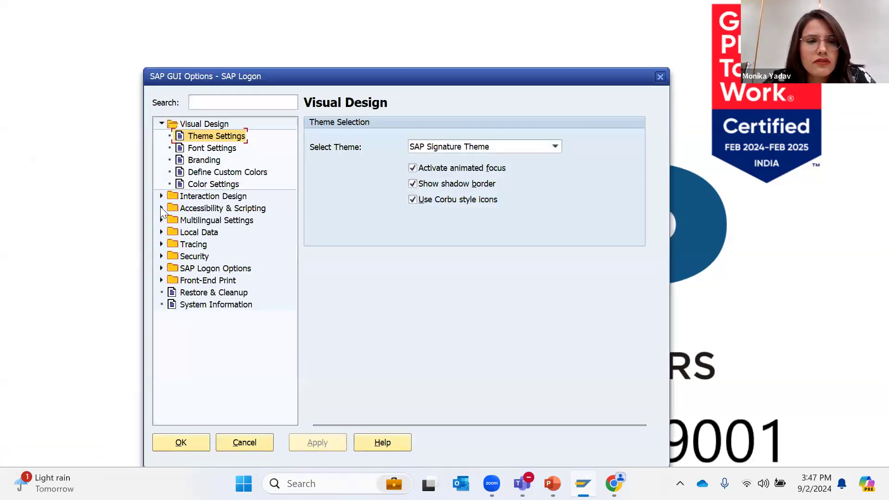
click(160, 208)
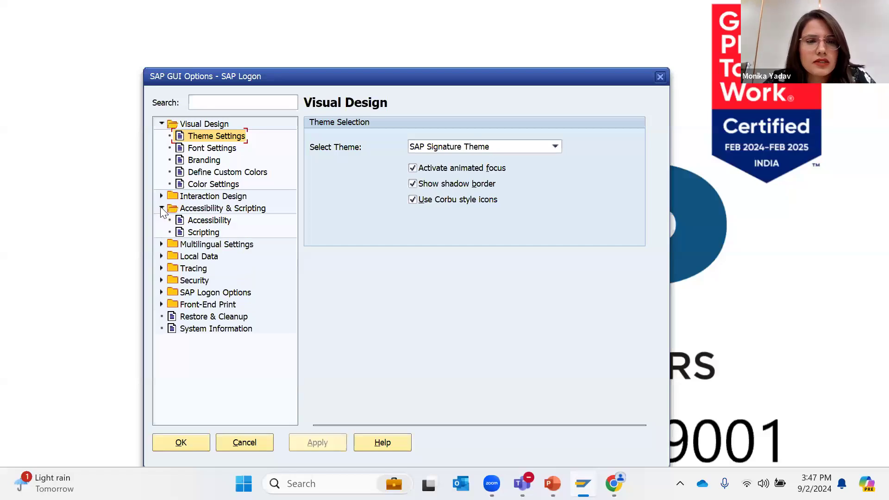
click(204, 232)
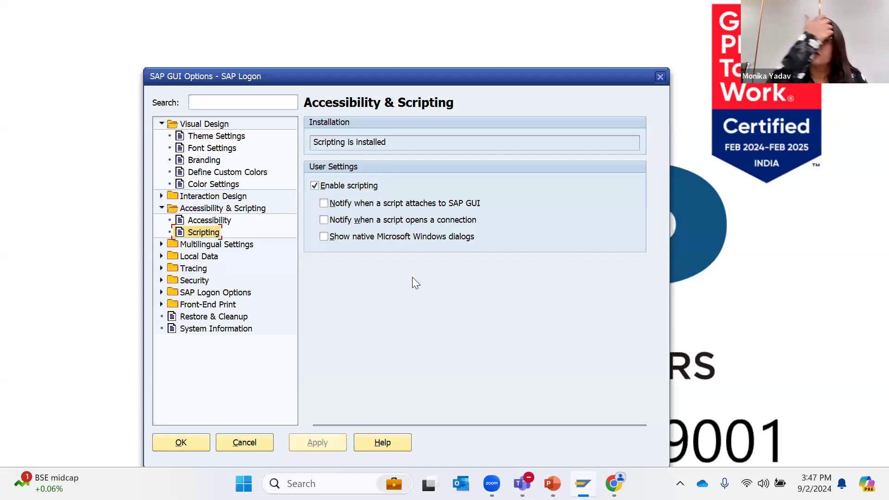
Turn Enable scripting off and on again, leaving all notification options cleared, and apply the user settings.
click(315, 186)
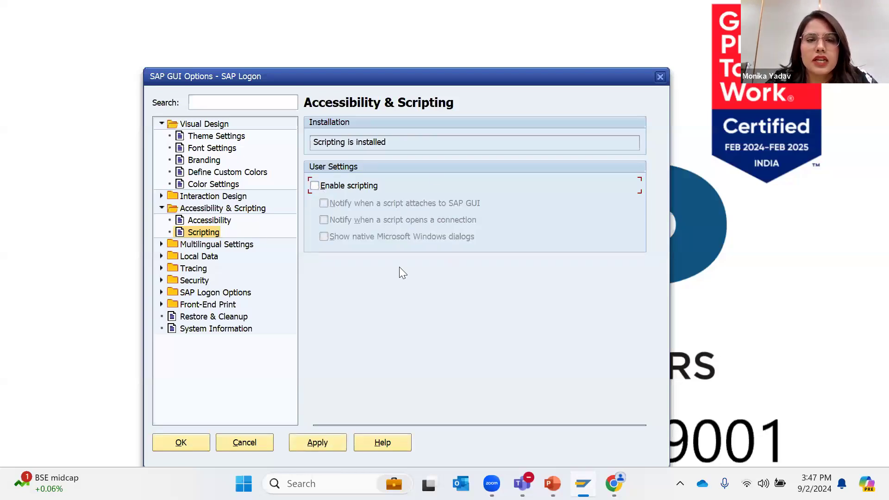
click(315, 185)
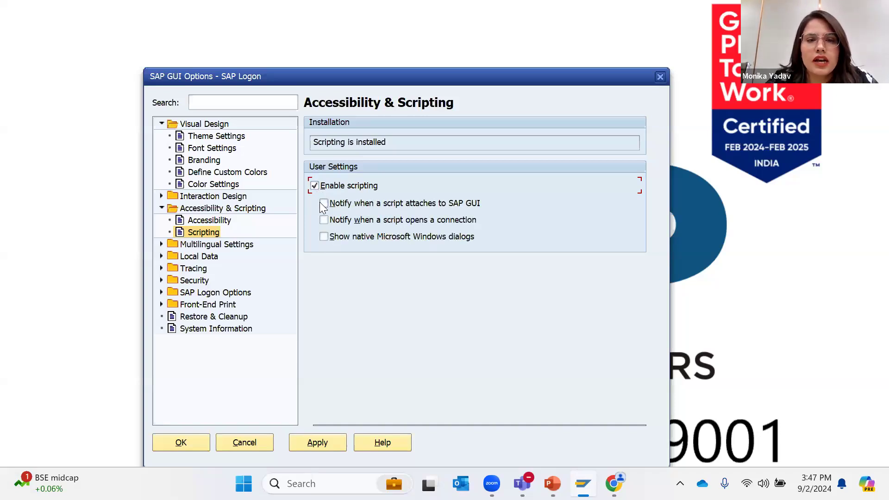
click(329, 436)
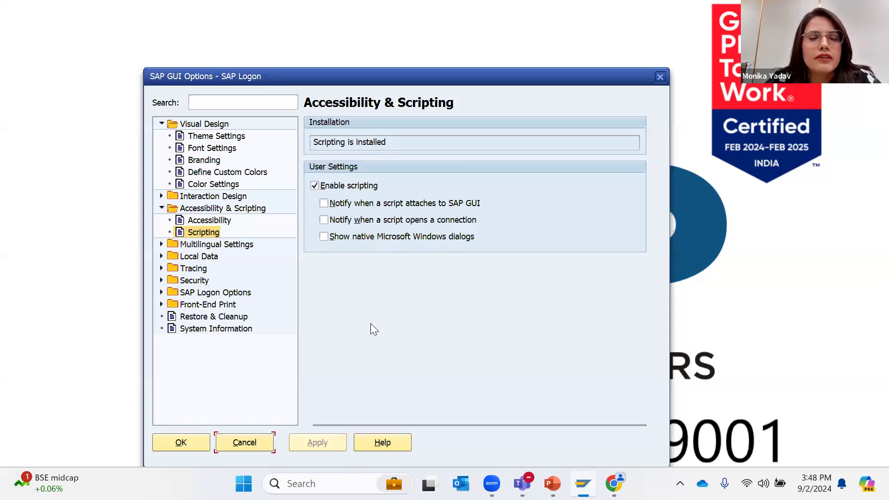
Set the visual design theme to SAP Signature Theme, apply it and close the SAP GUI options.
click(239, 139)
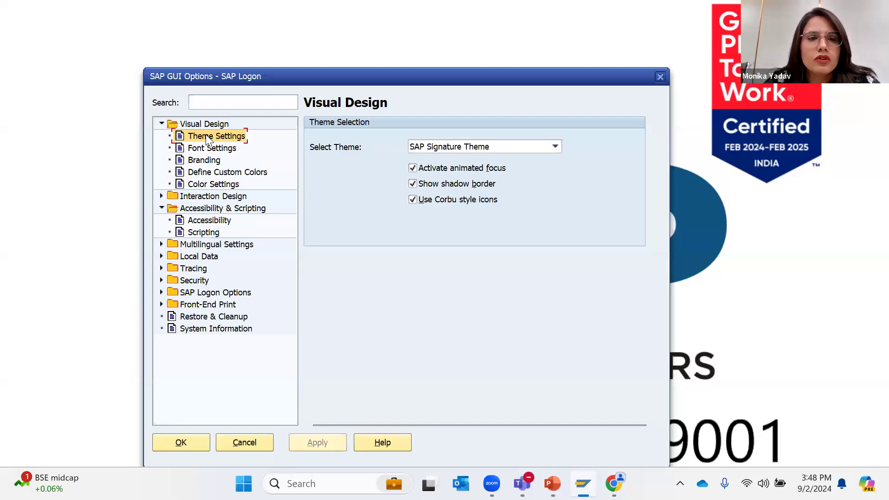
click(555, 146)
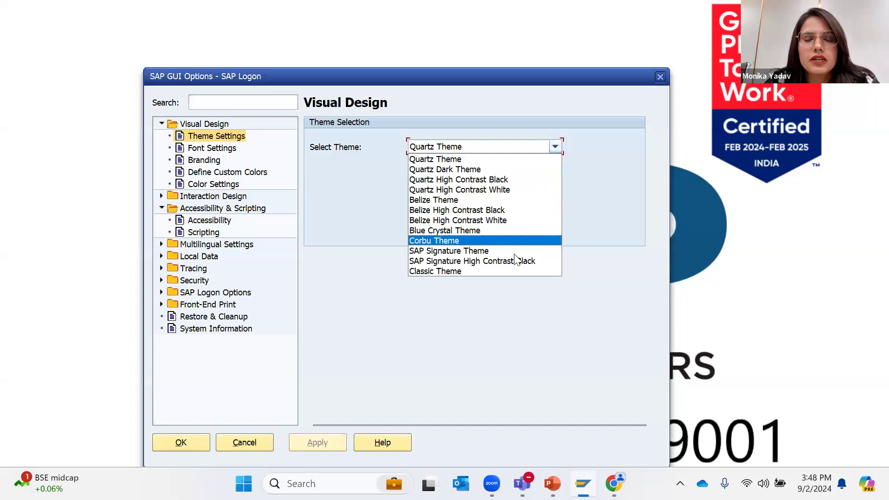
click(479, 251)
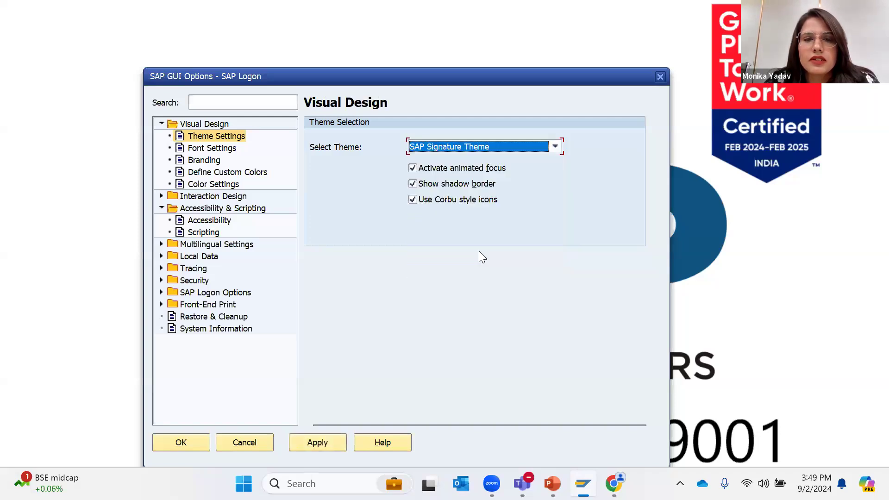
click(321, 441)
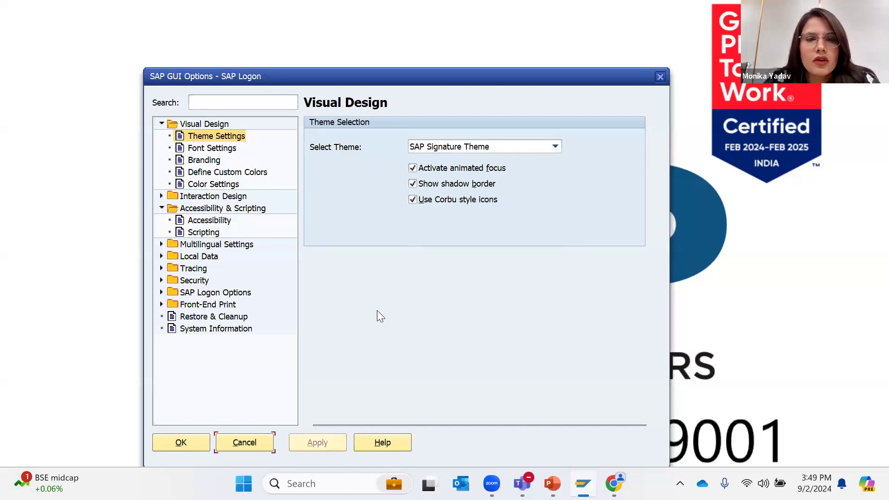
click(190, 442)
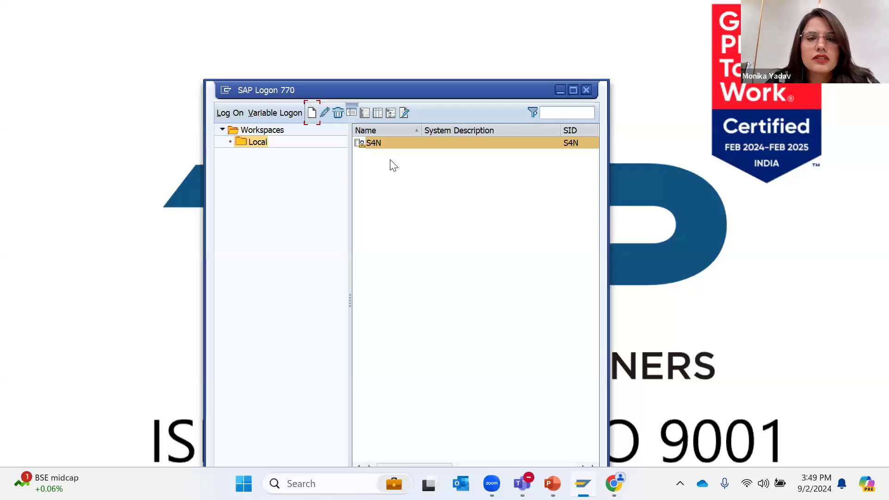
Open the S4N connection and log on with the account's user name and password.
double_click(374, 143)
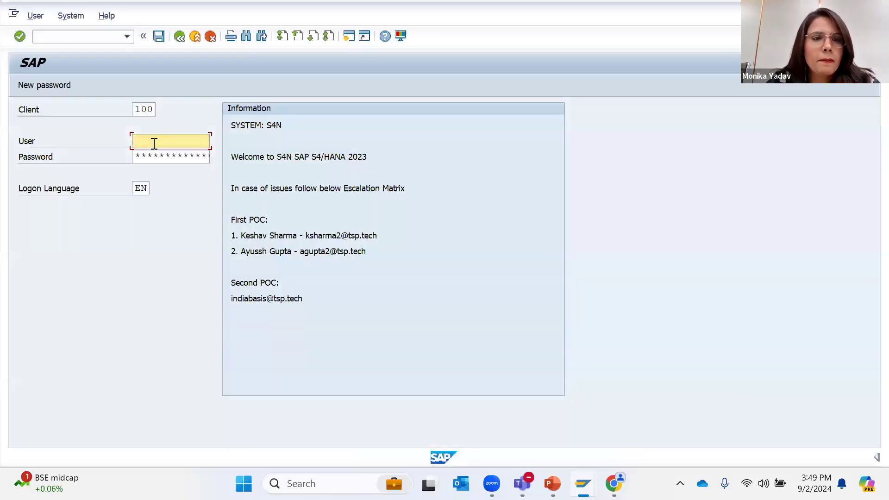
text(m)
key(Down)
key(Return)
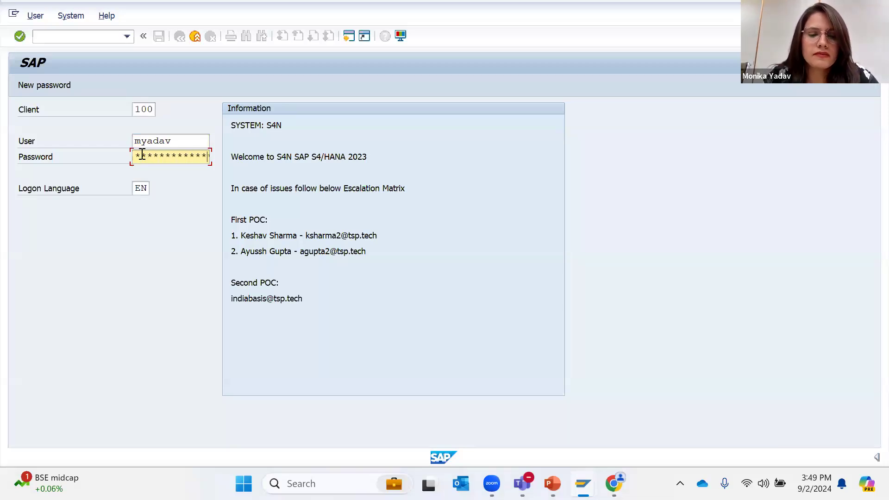
key(Return)
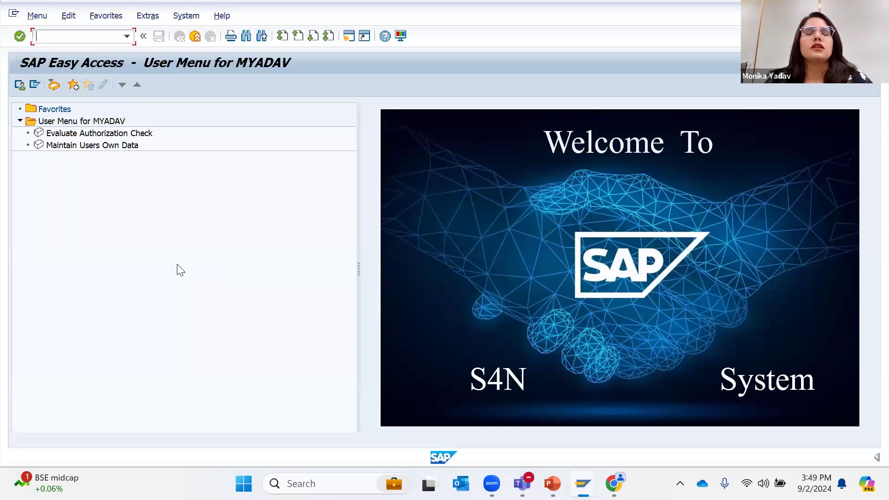
Run transaction rz11 and display the details of the profile parameter sapgui/user_scripting.
click(94, 39)
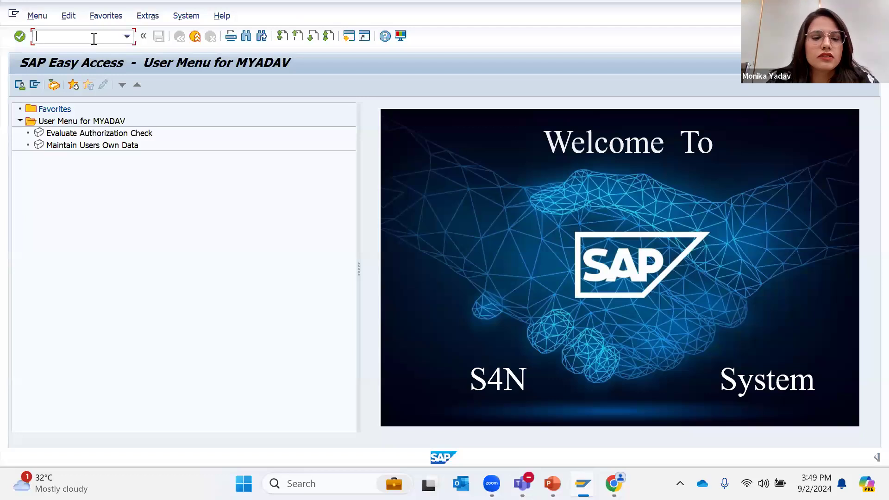
text(rz11)
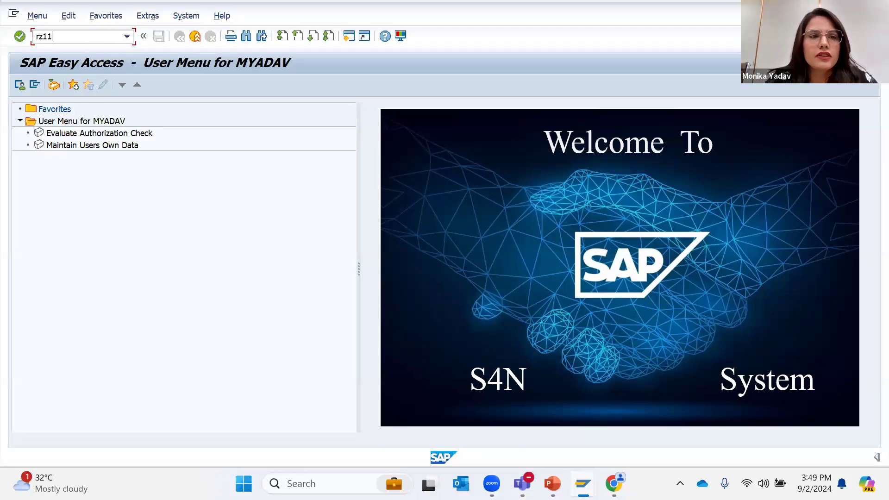
key(Return)
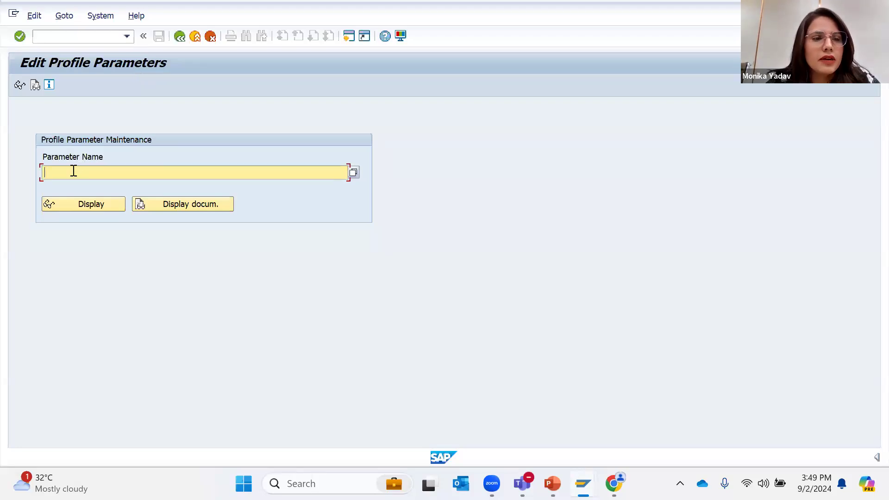
text(sap)
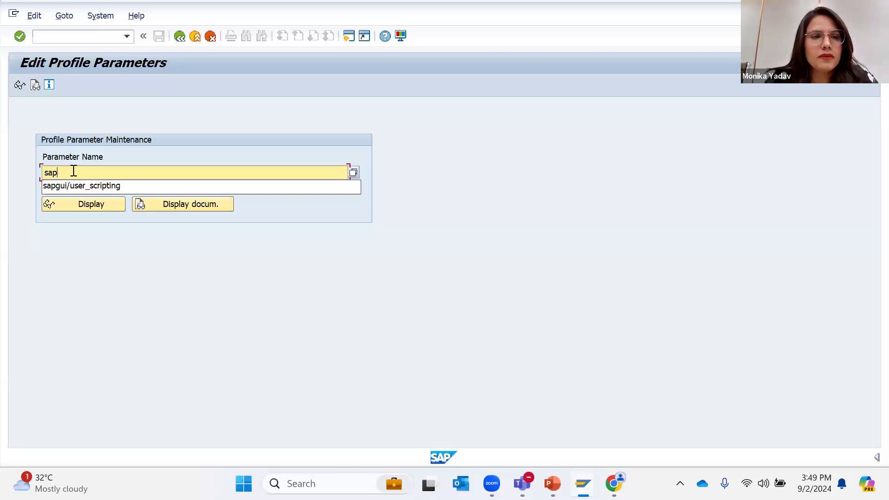
key(Down)
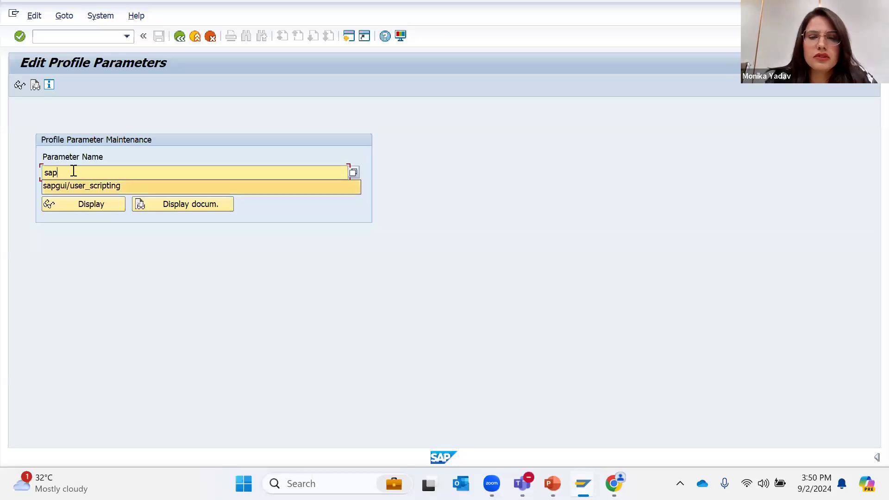
key(Return)
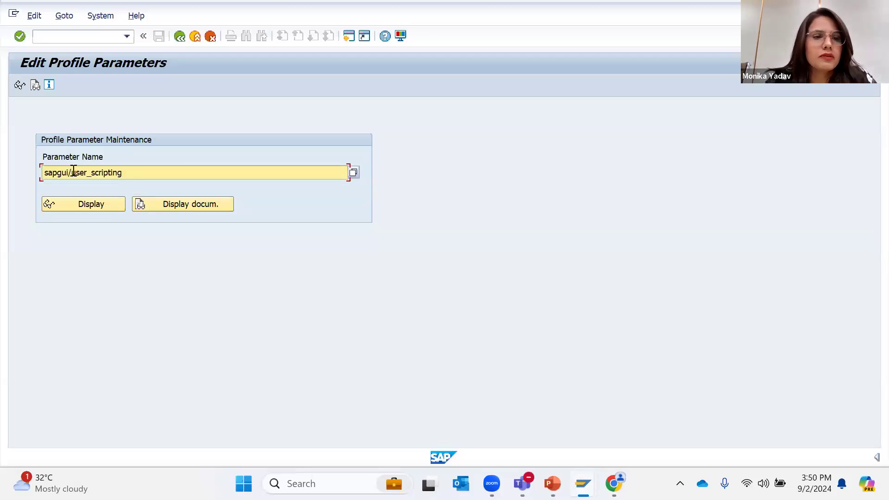
click(92, 202)
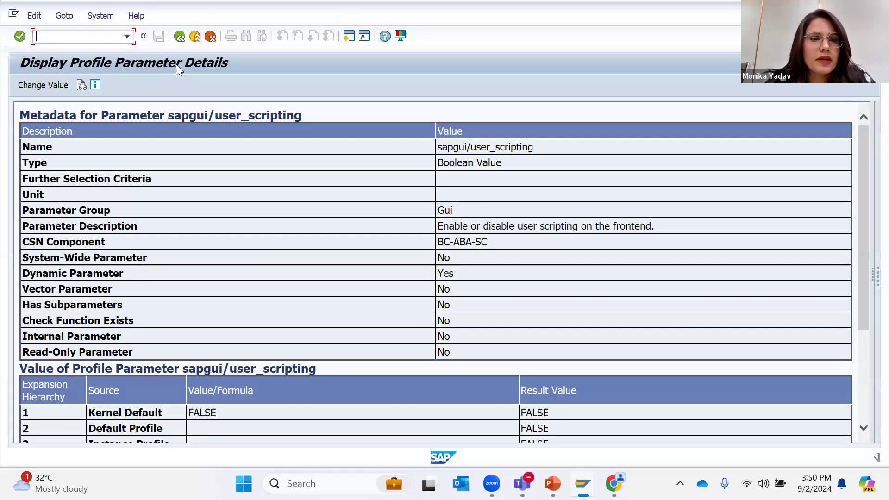
Set the new value of sapgui/user_scripting to true, switch it on for all servers and save the change.
click(39, 92)
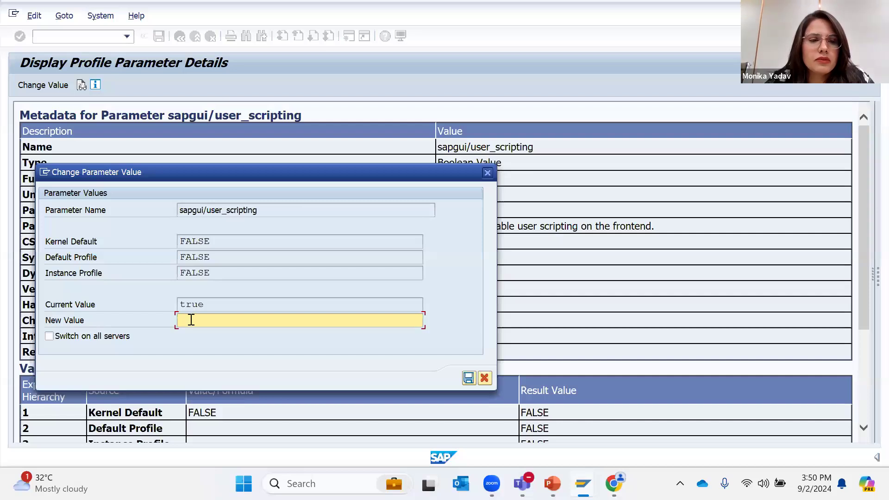
text(true)
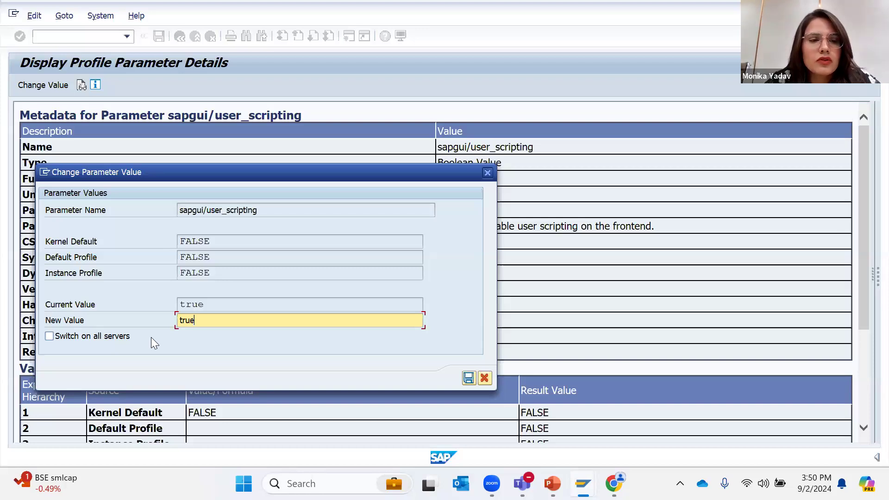
click(49, 336)
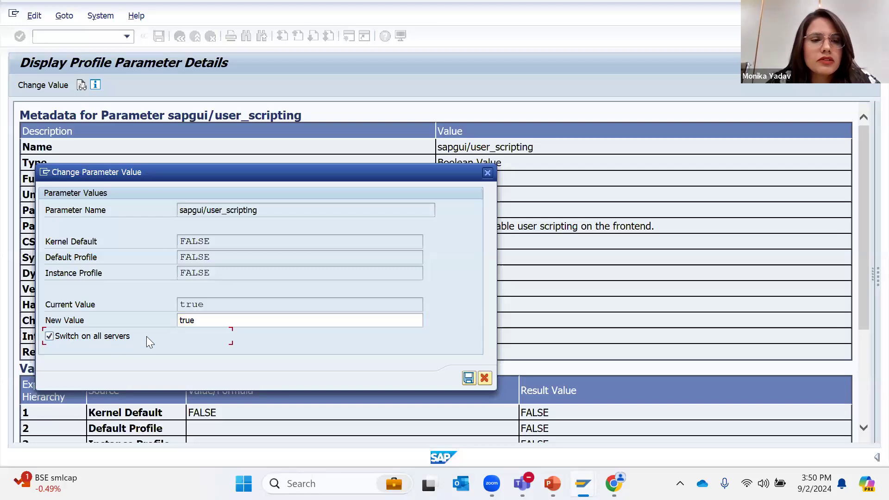
click(468, 378)
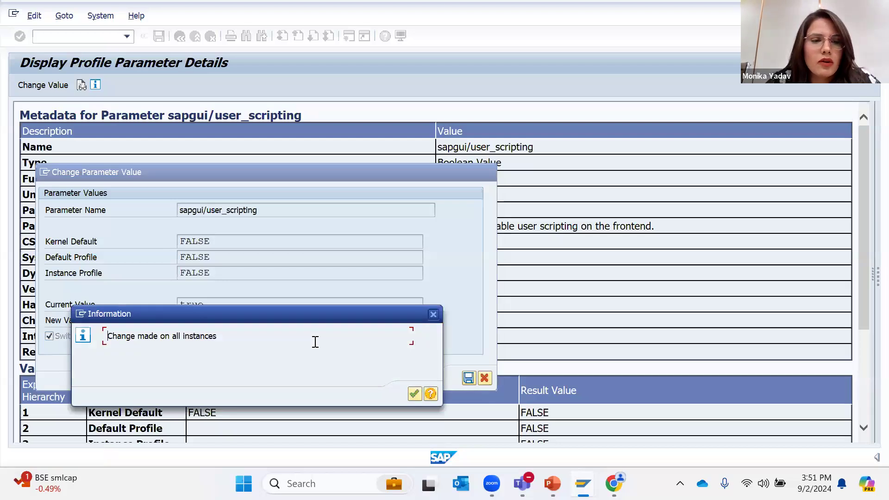
click(410, 395)
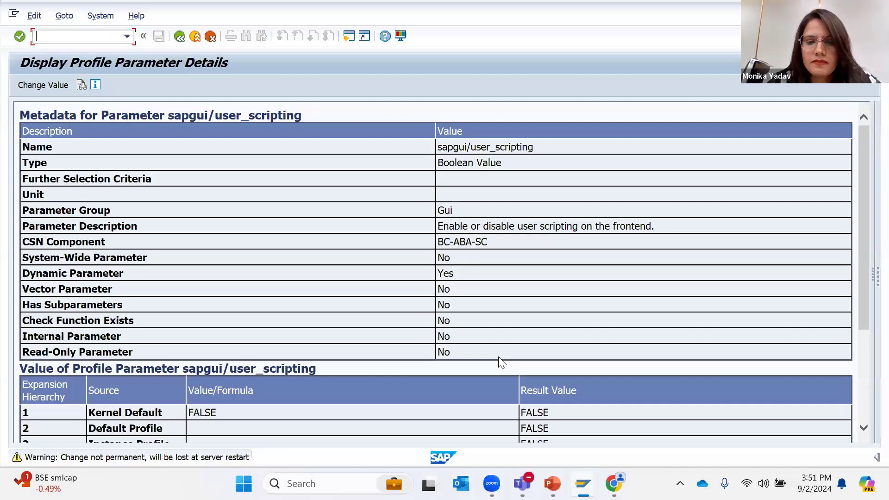
Close the S4N session and confirm logging off.
mouse_move(552, 484)
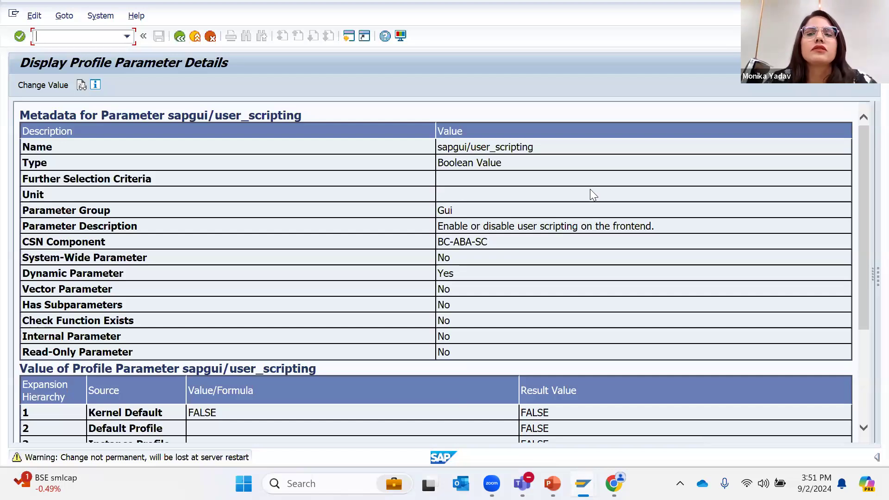
key(alt+F4)
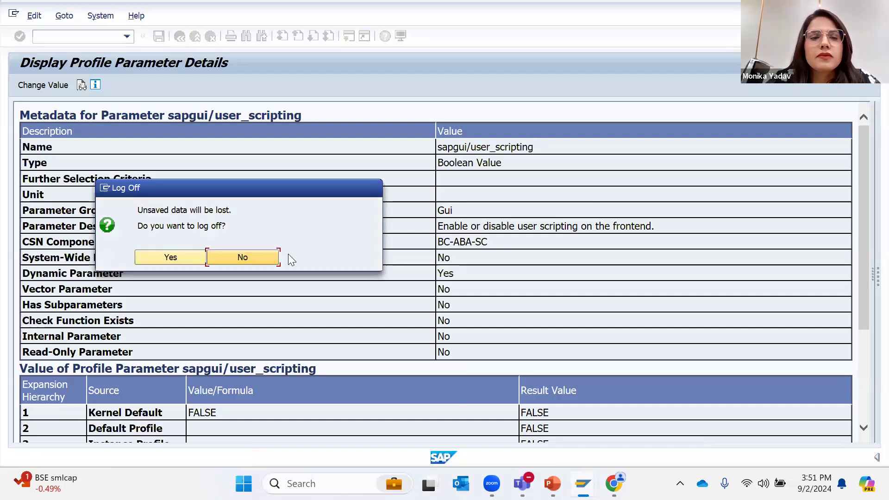
click(170, 257)
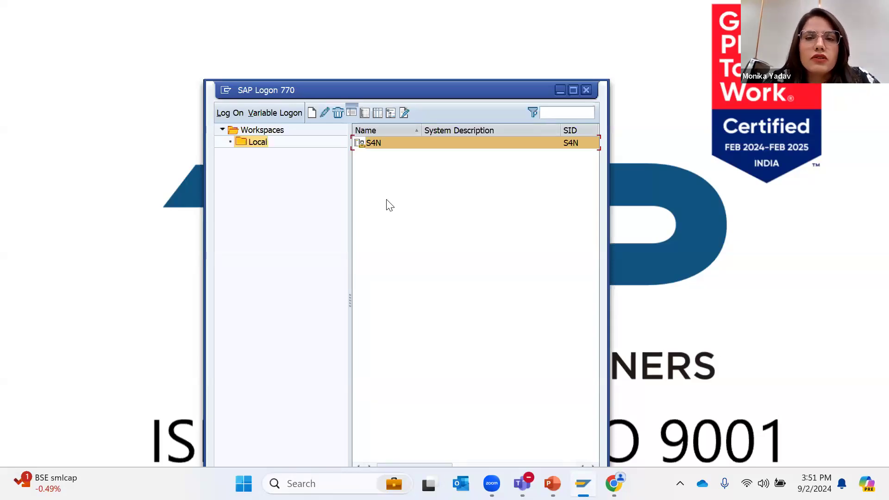
Switch to PowerPoint and start the slide show from slide 10.
click(552, 483)
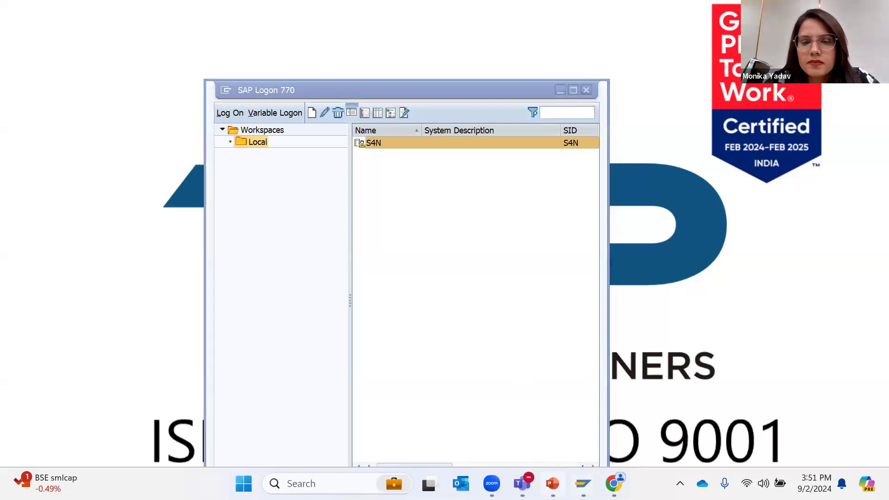
click(740, 458)
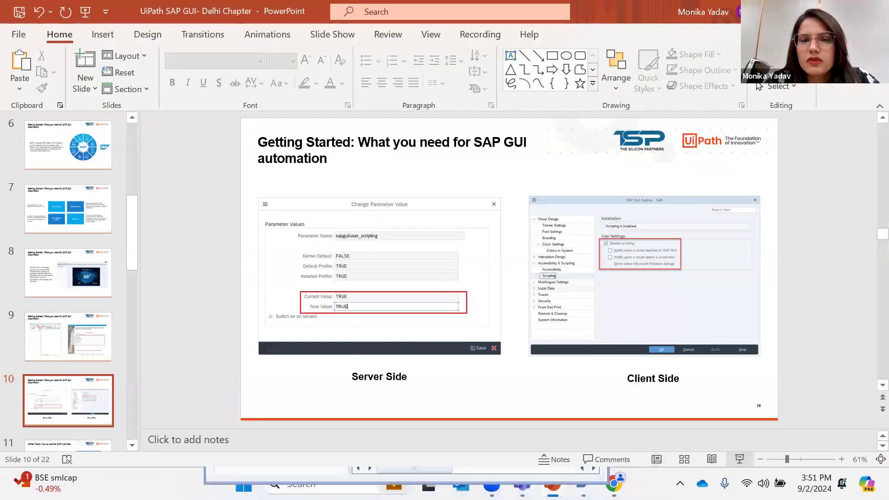